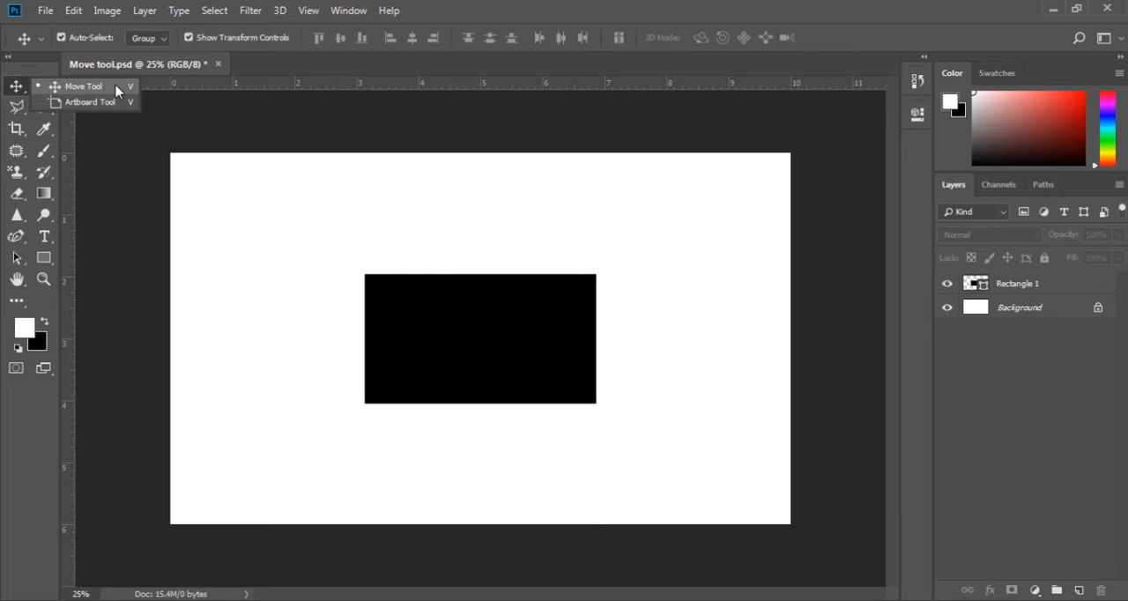
# Activate the Move tool and select the black rectangle in the middle of the canvas
pyautogui.click(116, 87)
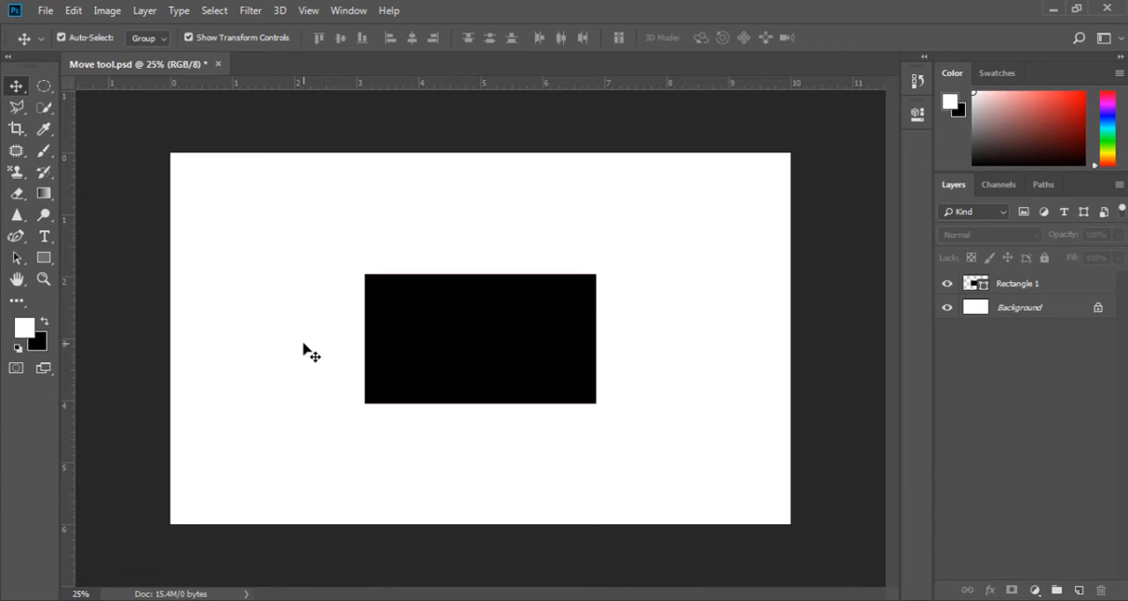
pyautogui.click(446, 346)
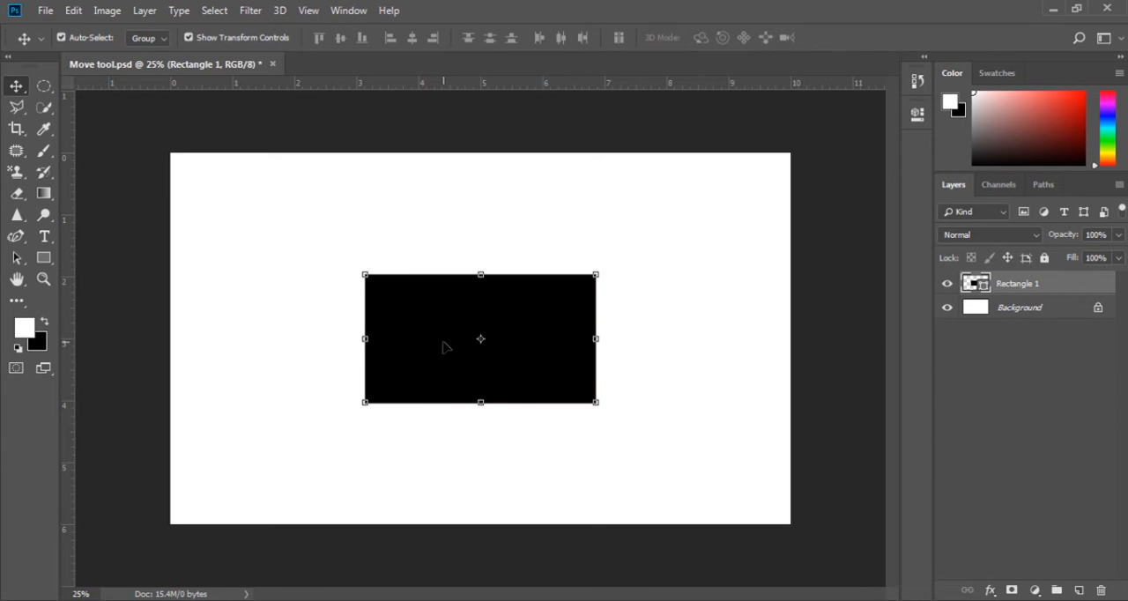
pyautogui.moveTo(445, 347)
pyautogui.mouseDown()
pyautogui.moveTo(330, 349)
pyautogui.moveTo(413, 400)
pyautogui.moveTo(544, 323)
pyautogui.moveTo(427, 356)
pyautogui.moveTo(498, 441)
pyautogui.moveTo(577, 310)
pyautogui.moveTo(410, 345)
pyautogui.moveTo(445, 341)
pyautogui.mouseUp()
# Review the options of the marquee, lasso, crop, patch, eyedropper and brush tools, ending back on the Move tool
pyautogui.click(44, 86)
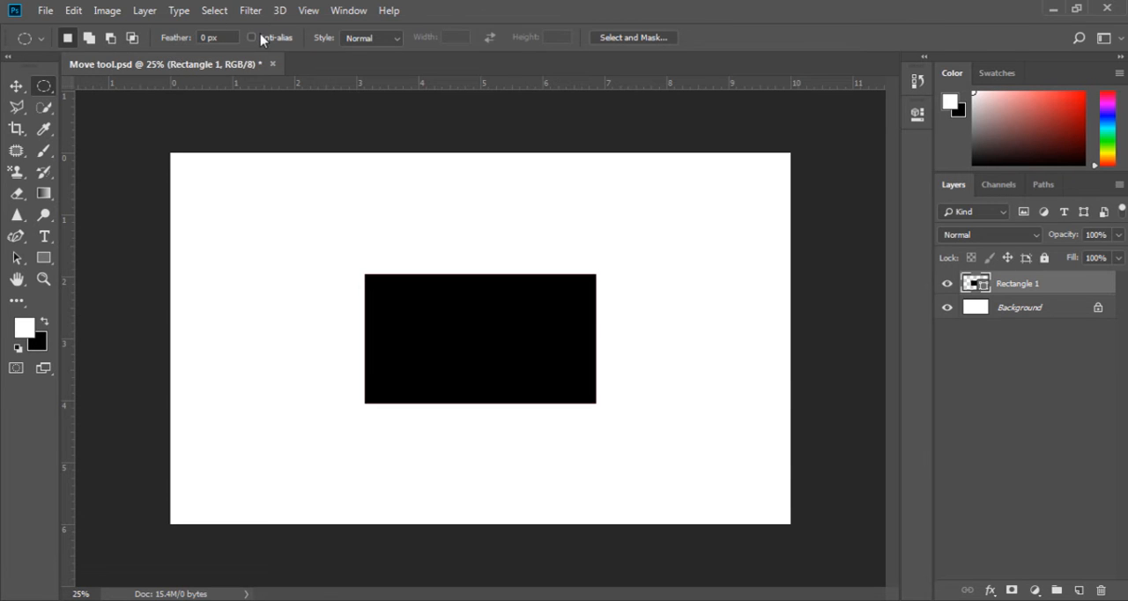
pyautogui.click(15, 106)
pyautogui.click(15, 129)
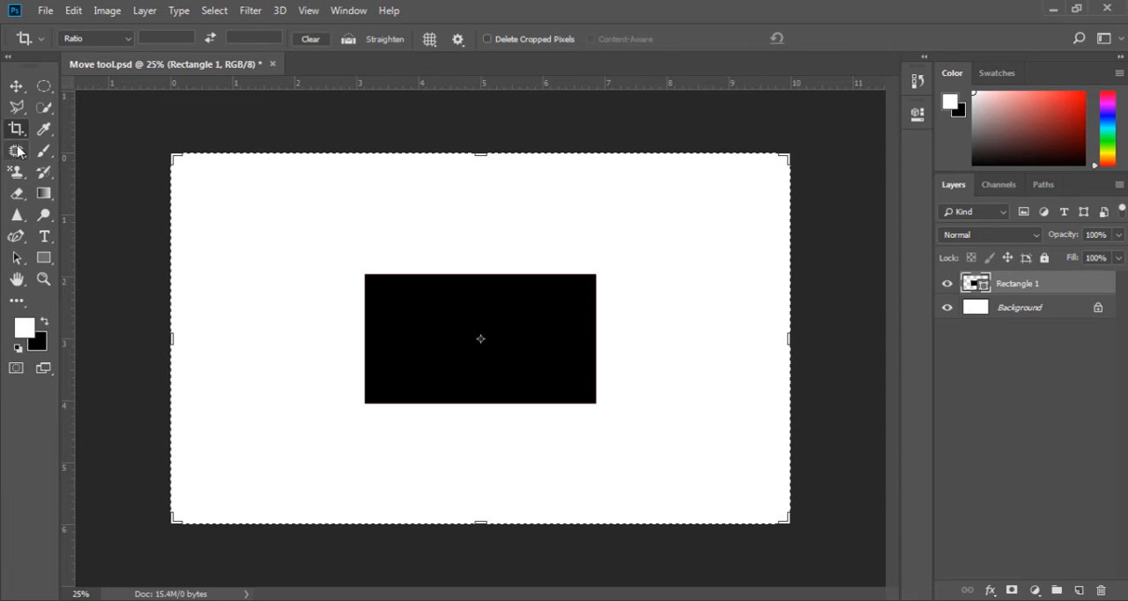
pyautogui.click(17, 151)
pyautogui.click(44, 129)
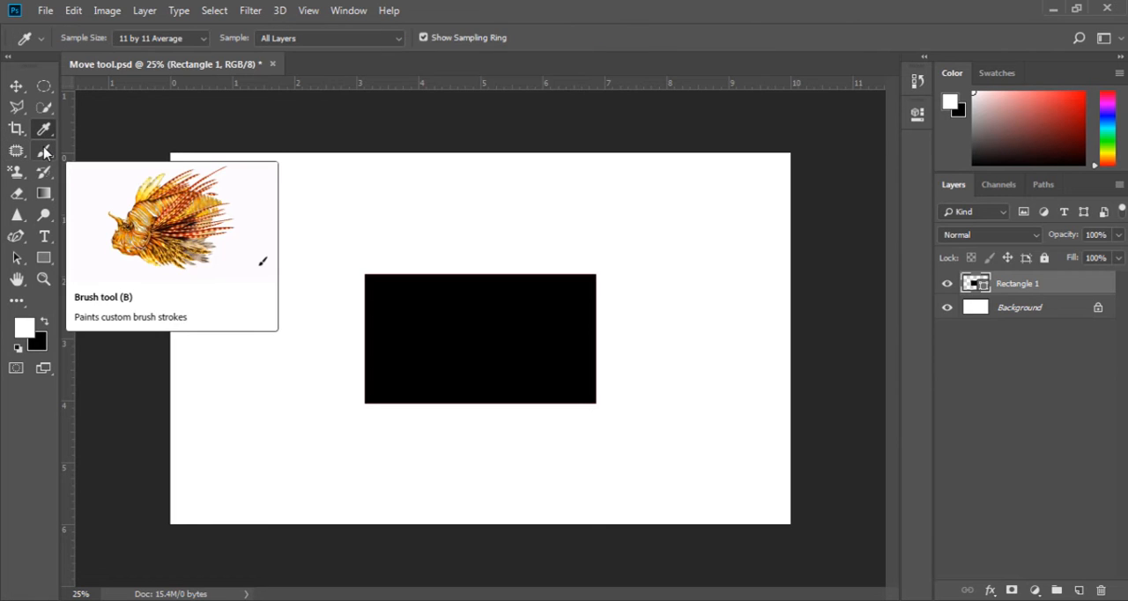
pyautogui.click(44, 150)
pyautogui.click(16, 85)
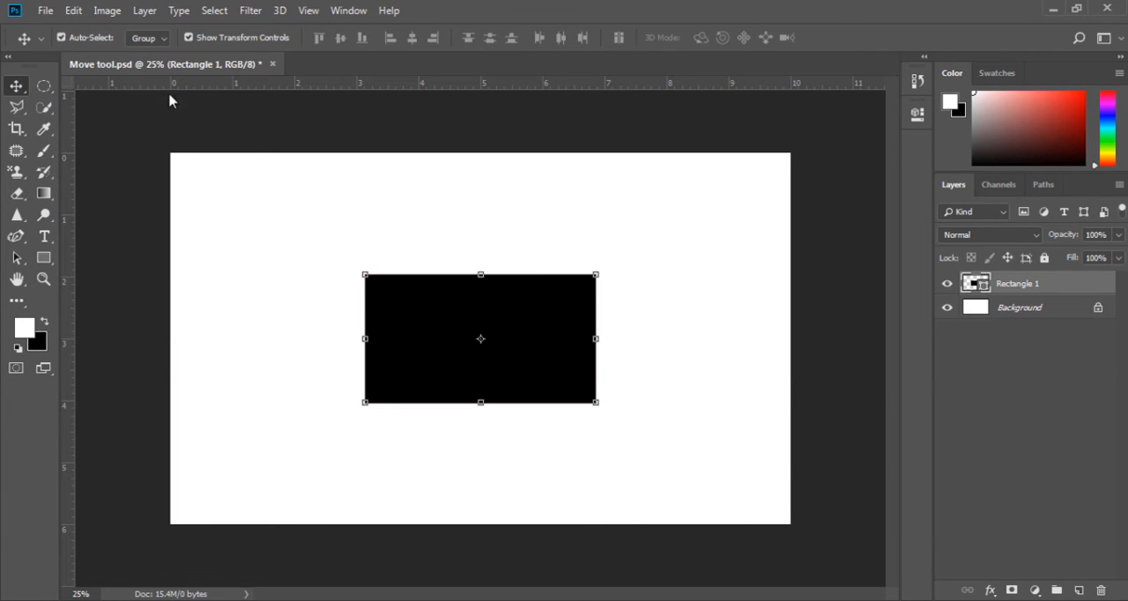
# Draw a tall black rectangle of about 516 × 1092 px beside the existing rectangle, starting with no layer selected
pyautogui.click(244, 236)
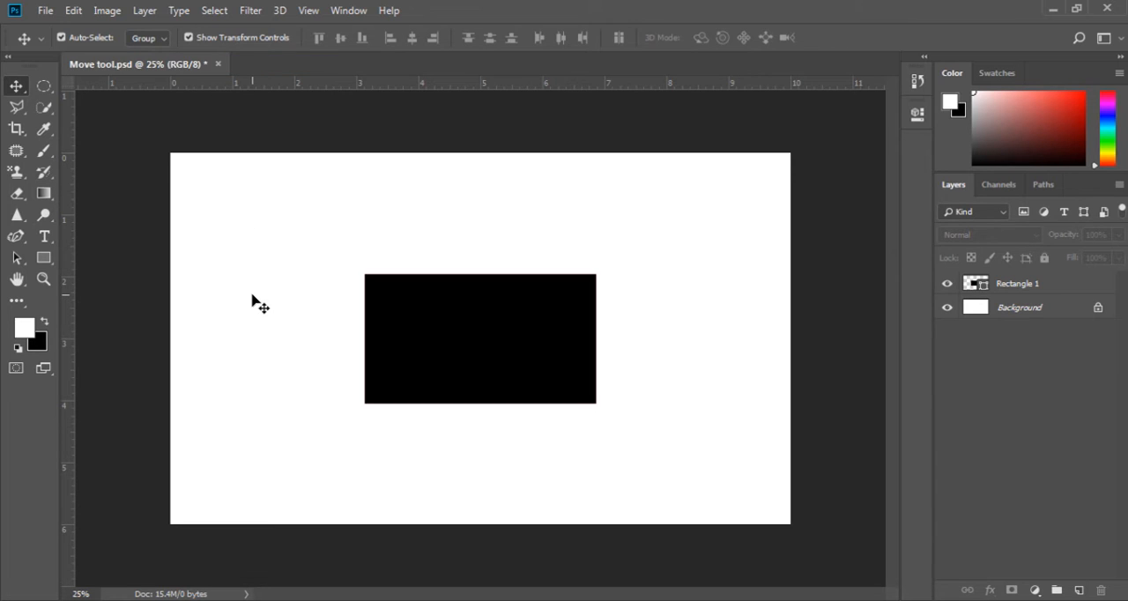
pyautogui.click(43, 257)
pyautogui.moveTo(215, 220); pyautogui.dragTo(323, 445)
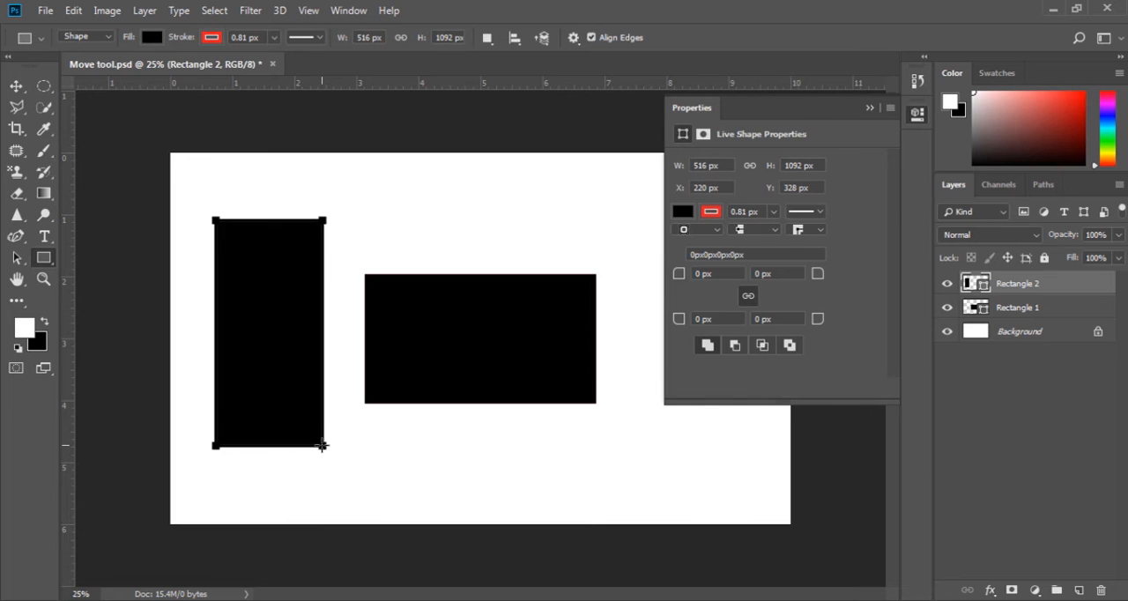
pyautogui.click(869, 109)
# With Auto-Select on, move the wide rectangle away from the tall one and shift the tall one slightly towards the canvas's left edge
pyautogui.click(16, 85)
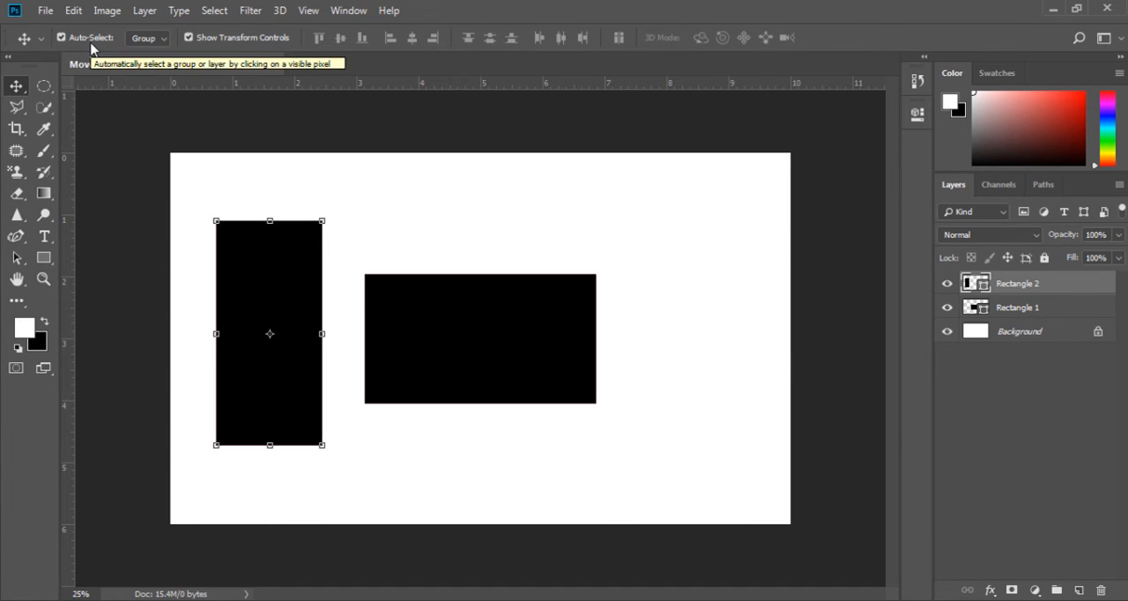
pyautogui.click(381, 306)
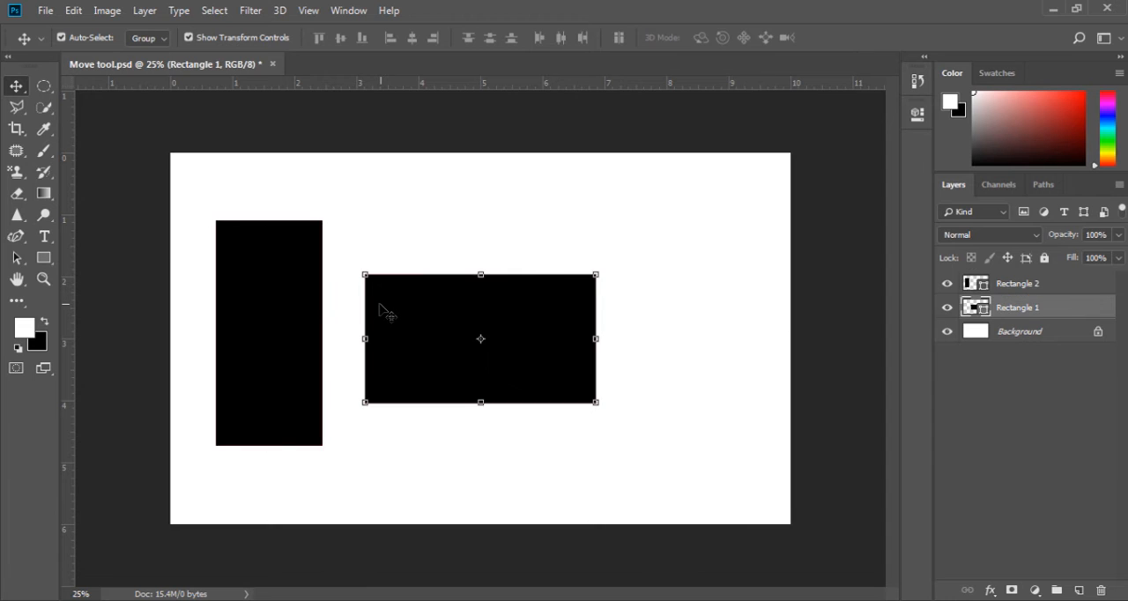
pyautogui.click(292, 295)
pyautogui.moveTo(403, 334); pyautogui.dragTo(439, 324)
pyautogui.moveTo(302, 325)
pyautogui.mouseDown()
pyautogui.moveTo(345, 292)
pyautogui.moveTo(295, 325)
pyautogui.mouseUp()
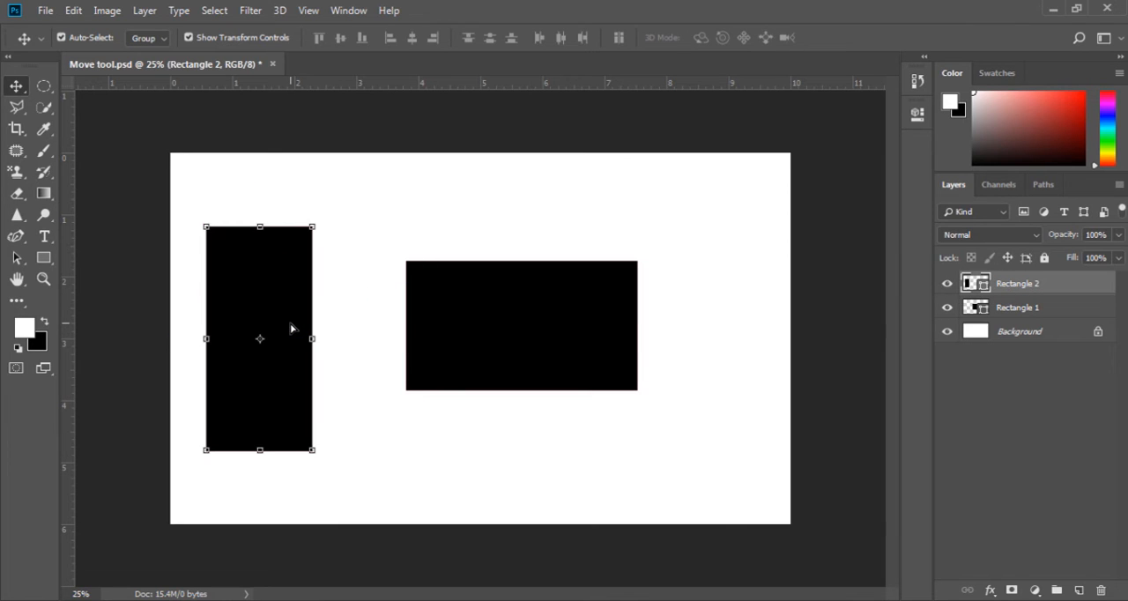
# Turn off Auto-Select, move both rectangles using temporary auto-selection, and turn Auto-Select back on
pyautogui.click(97, 38)
pyautogui.press('ctrl')
pyautogui.press('ctrl')
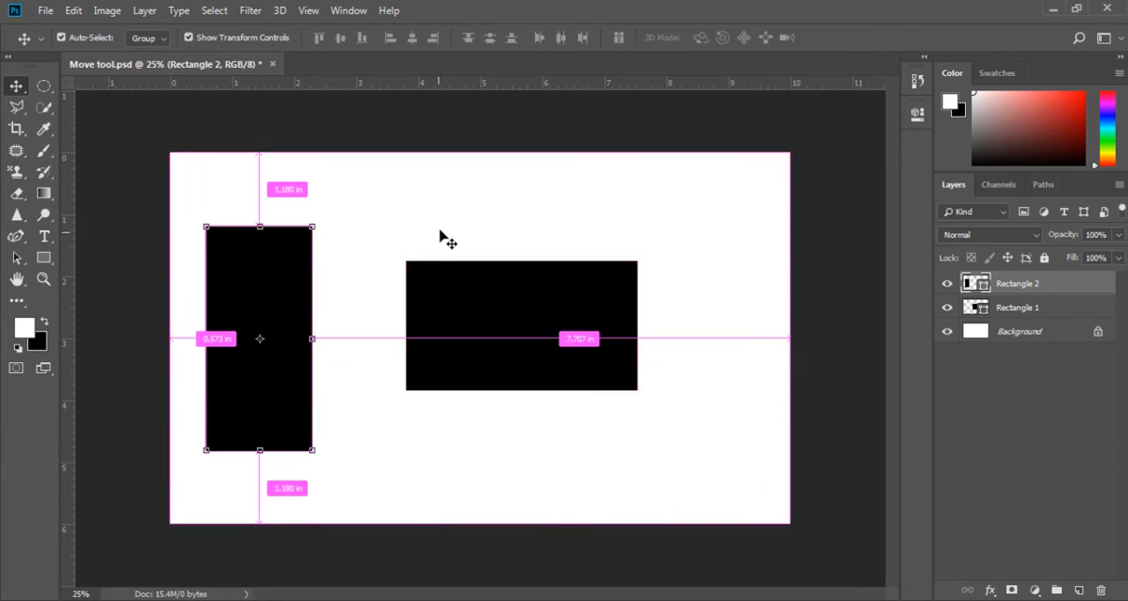
pyautogui.moveTo(456, 290); pyautogui.dragTo(493, 325)
pyautogui.moveTo(284, 326); pyautogui.dragTo(317, 330)
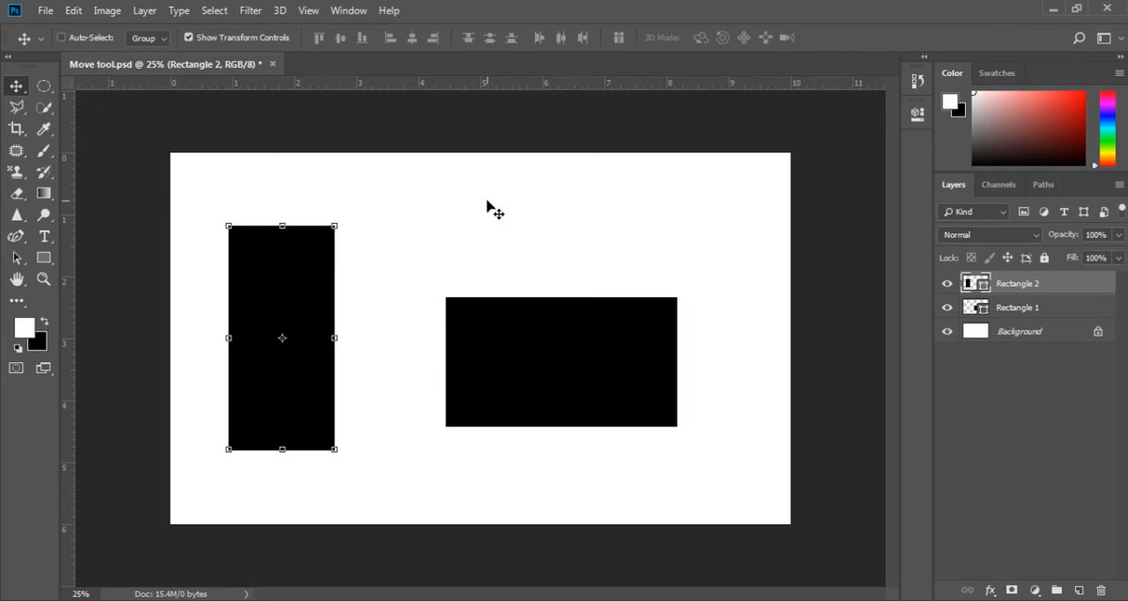
pyautogui.click(94, 38)
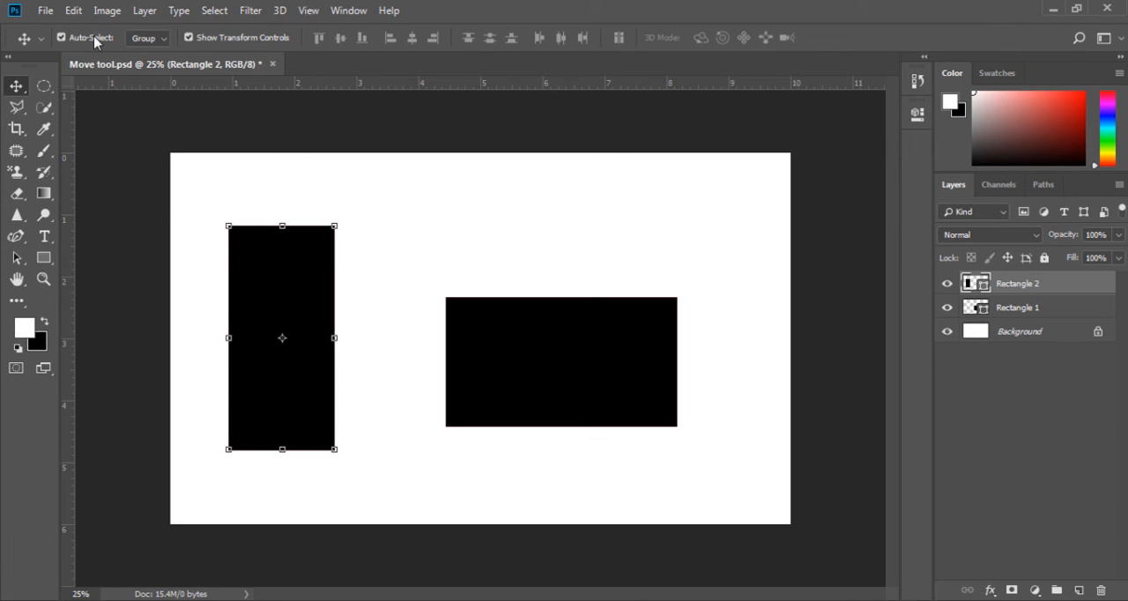
# Put the Rectangle 1 and Rectangle 2 layers into a group, keeping Auto-Select on Group
pyautogui.click(159, 39)
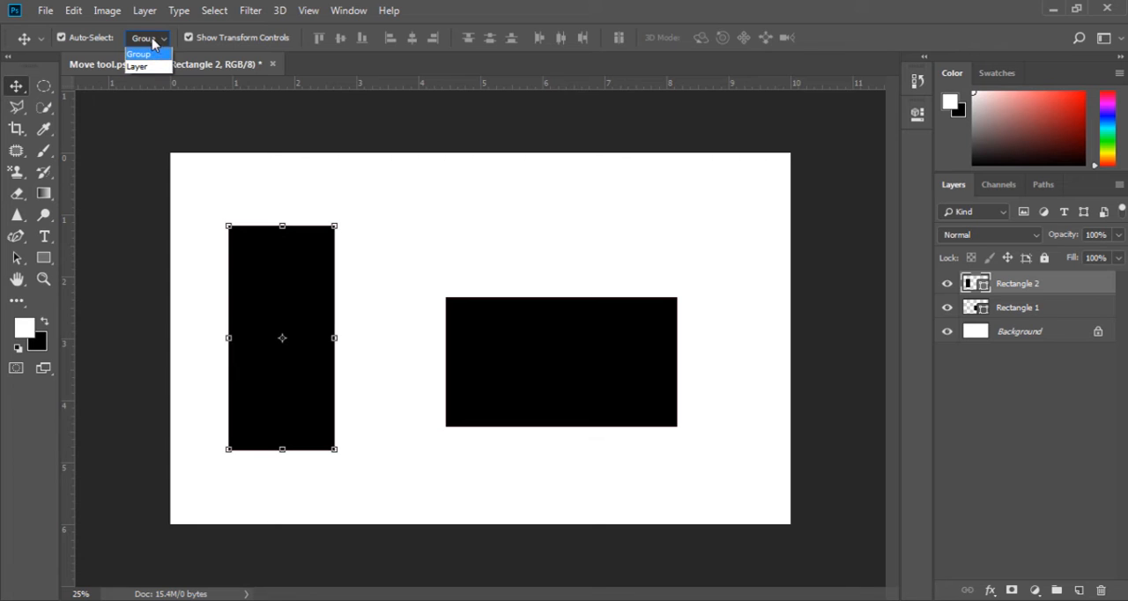
pyautogui.click(154, 43)
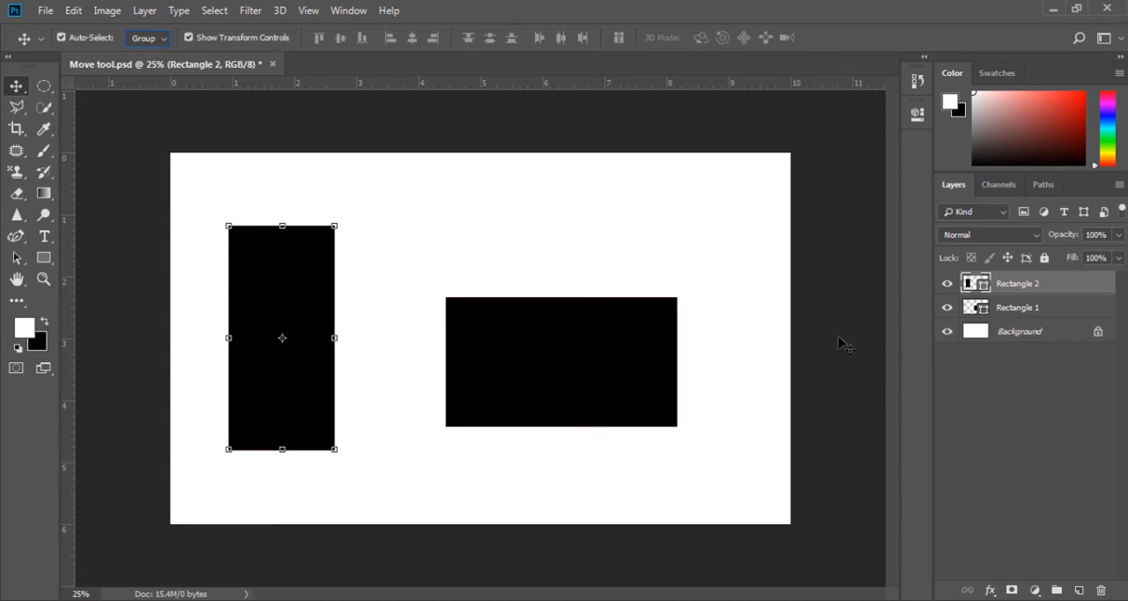
pyautogui.keyDown('shift'); pyautogui.click(1070, 307); pyautogui.keyUp('shift')
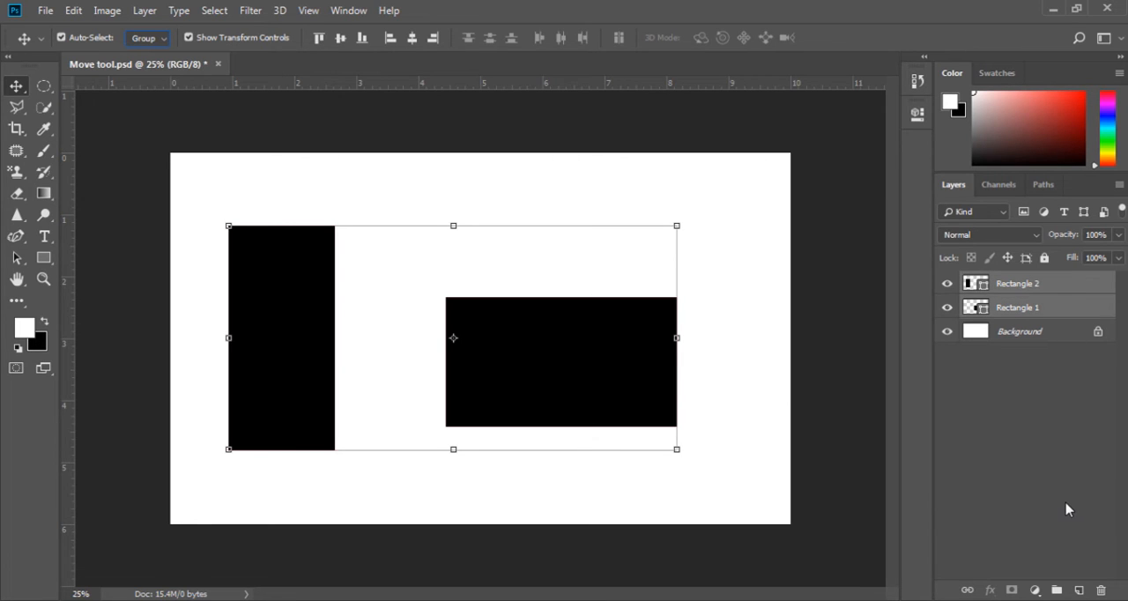
pyautogui.click(1057, 589)
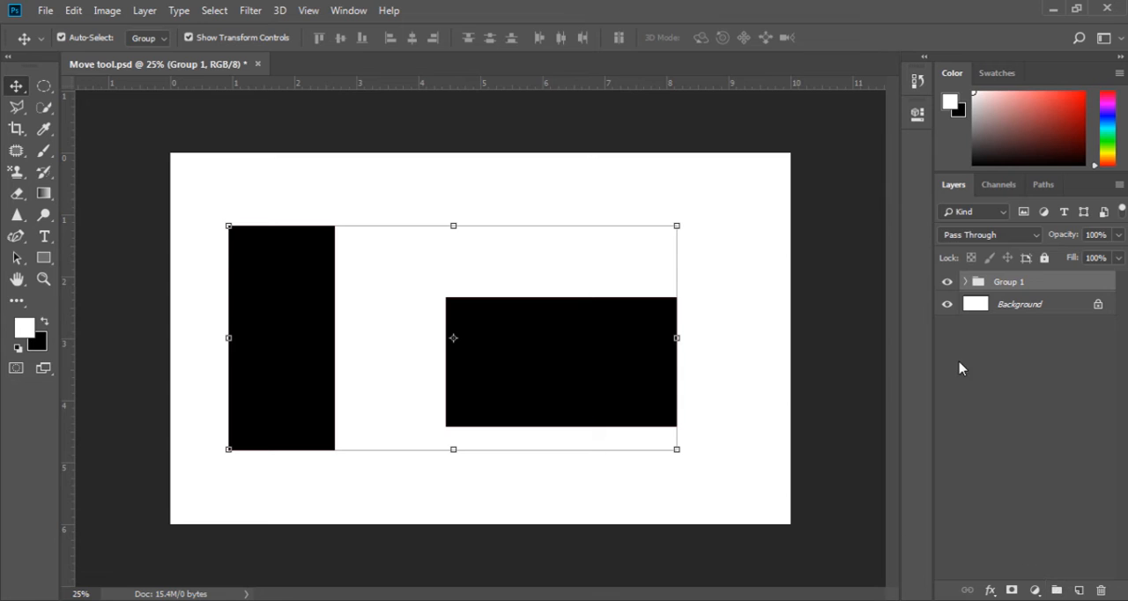
# Expand the new group and select each rectangle layer inside it, ending on Rectangle 2
pyautogui.click(966, 282)
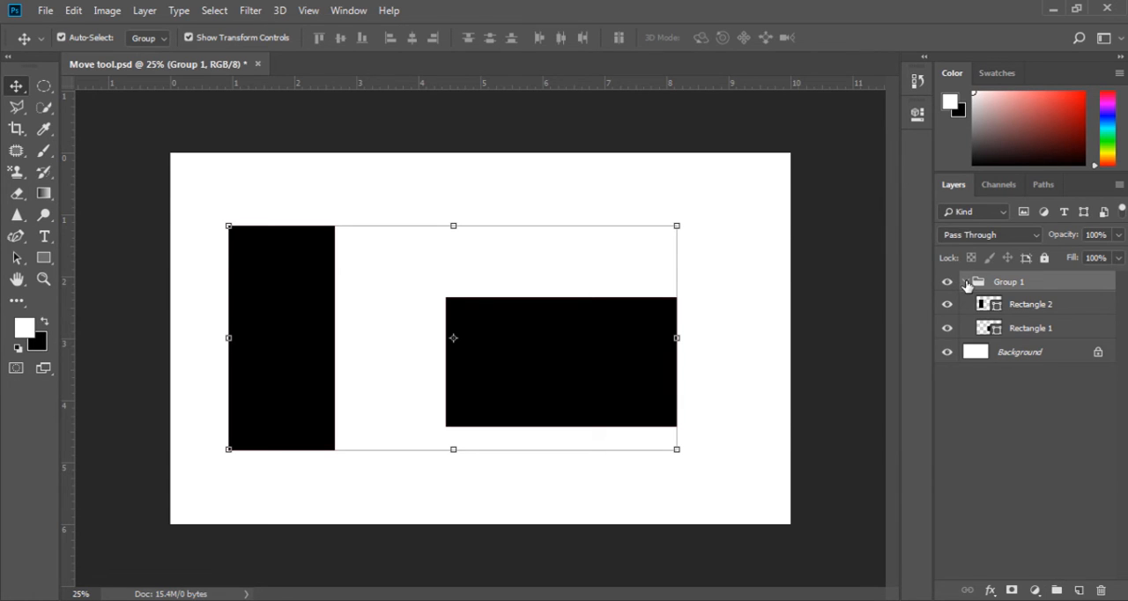
pyautogui.click(1024, 308)
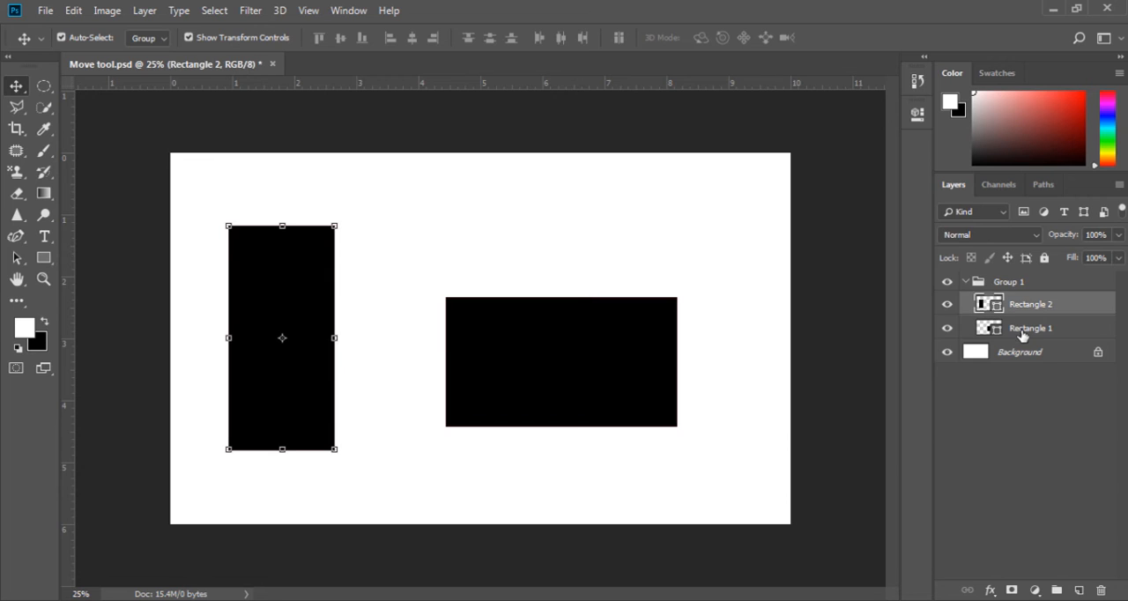
pyautogui.click(1021, 333)
pyautogui.click(981, 307)
# Set Auto-Select to Layer and move the two grouped rectangles independently of each other
pyautogui.click(155, 41)
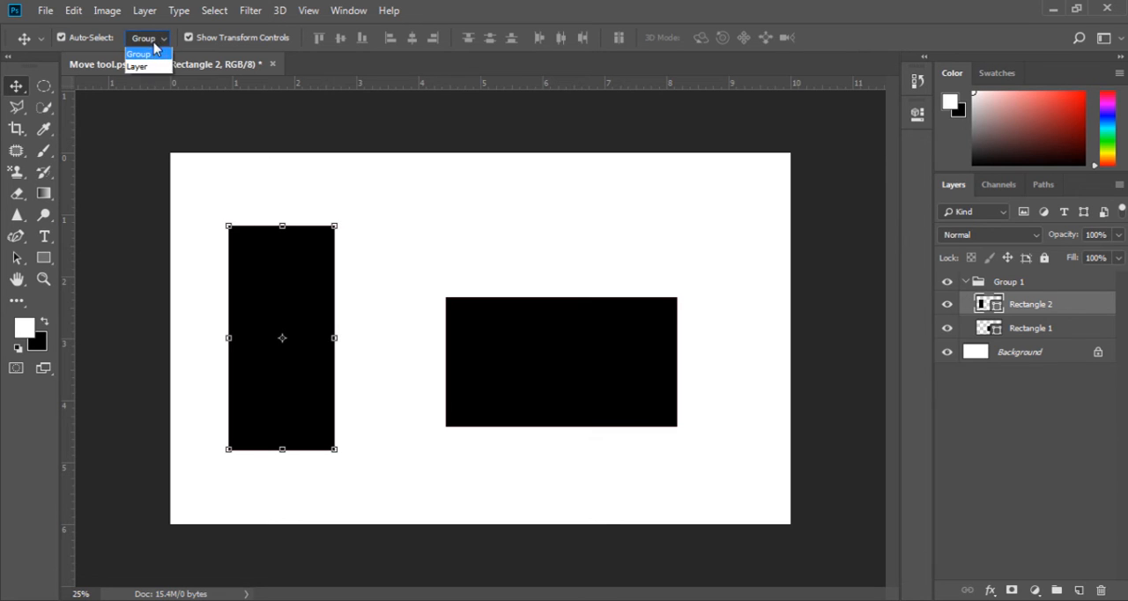
pyautogui.click(155, 69)
pyautogui.click(511, 370)
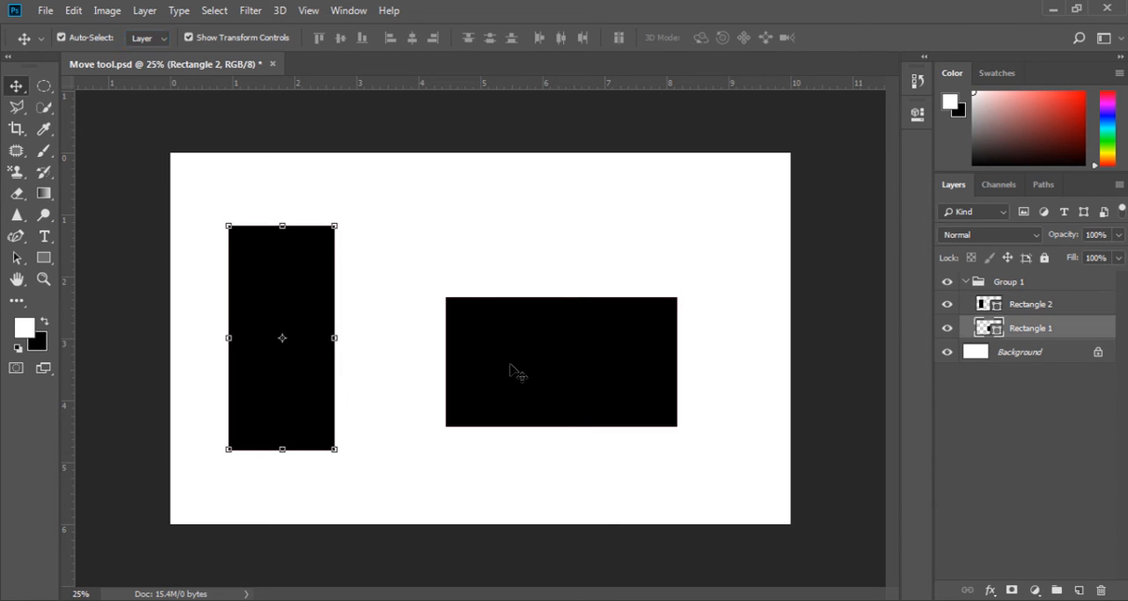
pyautogui.moveTo(509, 365); pyautogui.dragTo(511, 327)
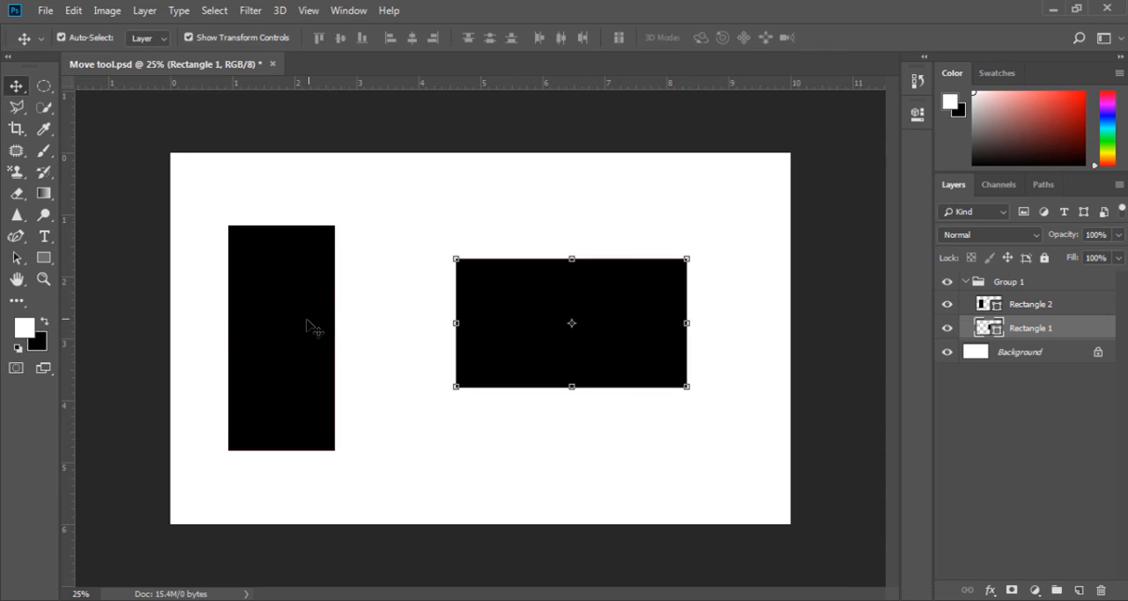
pyautogui.moveTo(307, 326); pyautogui.dragTo(295, 350)
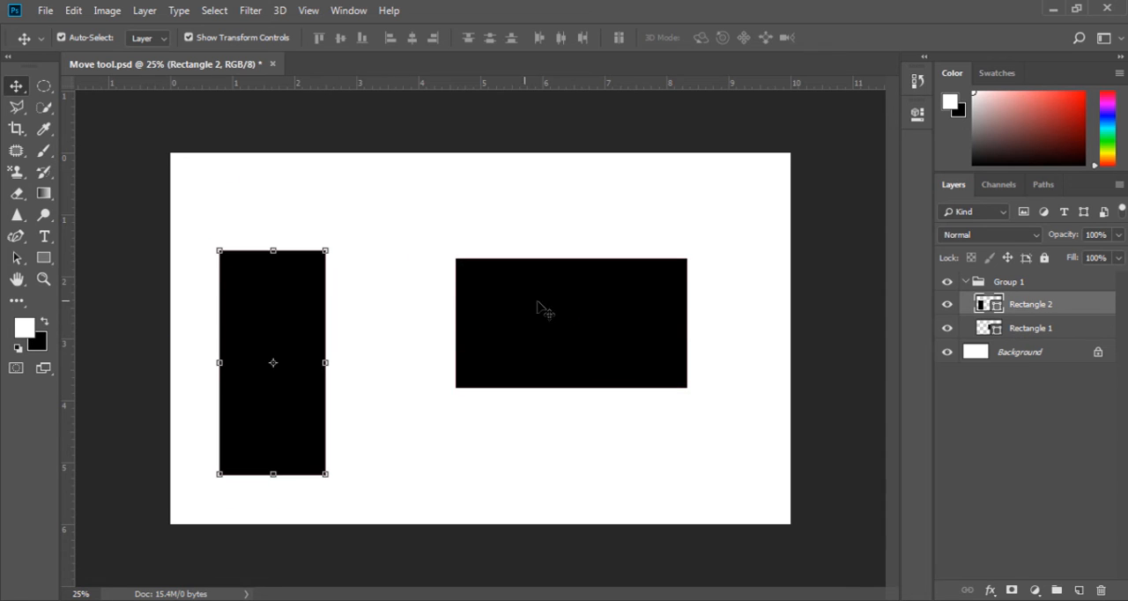
pyautogui.moveTo(541, 307); pyautogui.dragTo(536, 341)
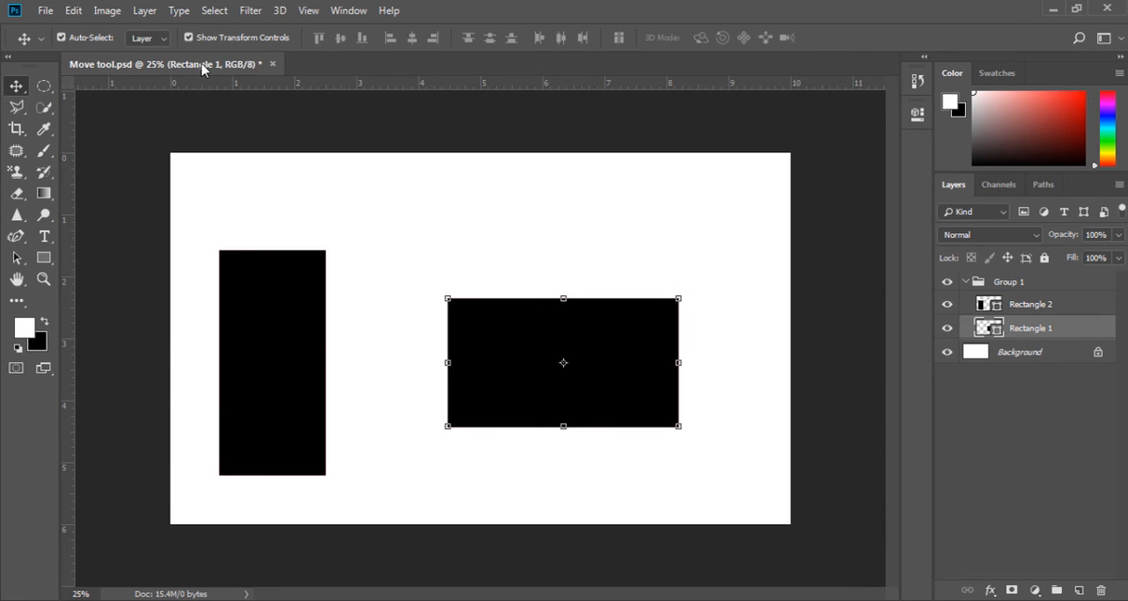
# Set Auto-Select to Group and move both rectangles together as one group
pyautogui.click(148, 44)
pyautogui.click(145, 56)
pyautogui.moveTo(276, 345); pyautogui.dragTo(283, 384)
pyautogui.moveTo(324, 262); pyautogui.dragTo(307, 317)
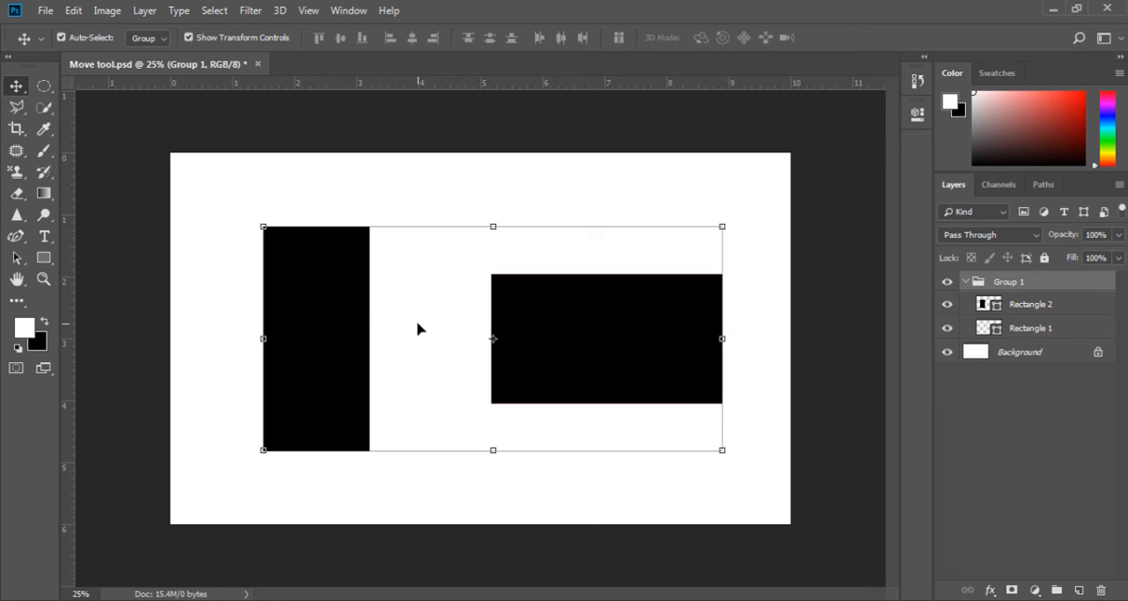
# Deselect and reselect the group, and toggle its transform controls off and on again
pyautogui.click(393, 200)
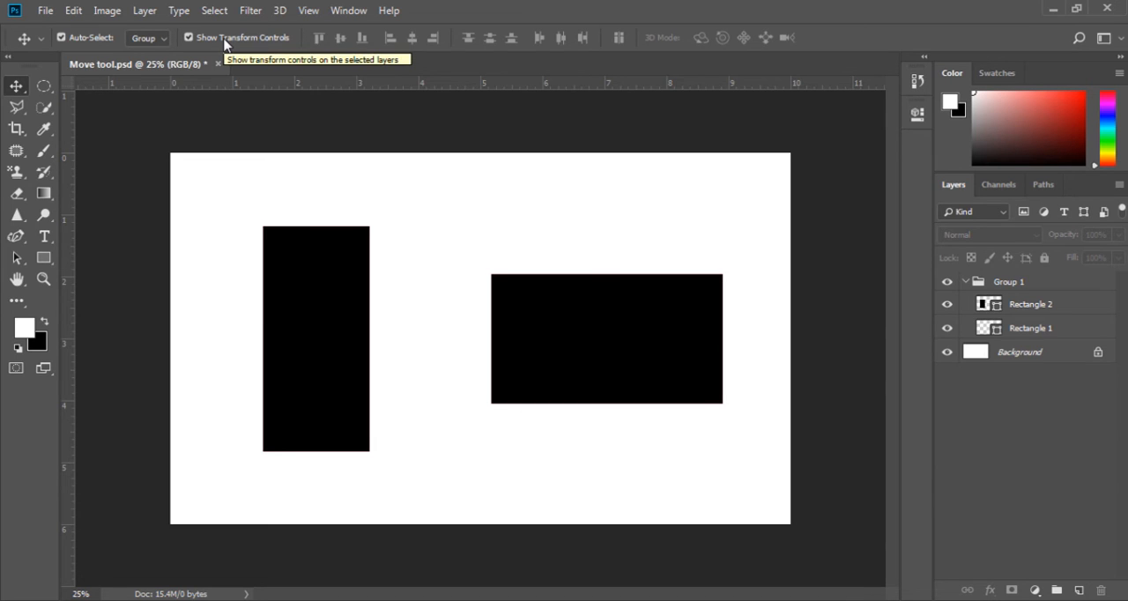
pyautogui.click(295, 280)
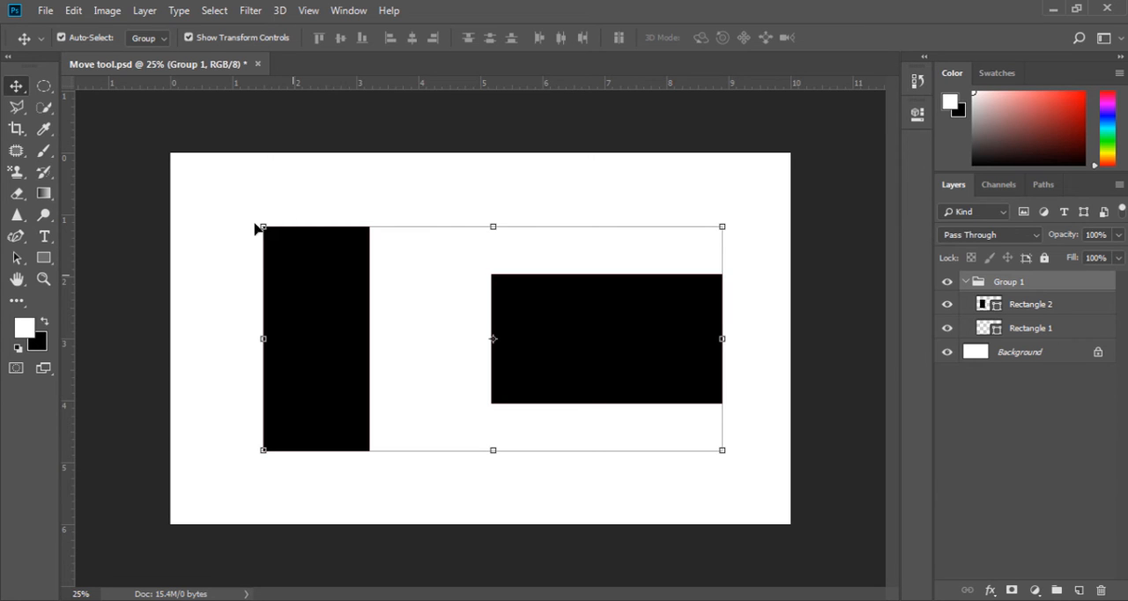
pyautogui.click(190, 38)
pyautogui.click(190, 38)
pyautogui.click(191, 37)
pyautogui.click(190, 38)
# Stretch the group upward to 107.33% height using its transform controls and apply the transformation
pyautogui.moveTo(492, 225)
pyautogui.mouseDown()
pyautogui.moveTo(490, 290)
pyautogui.moveTo(491, 210)
pyautogui.mouseUp()
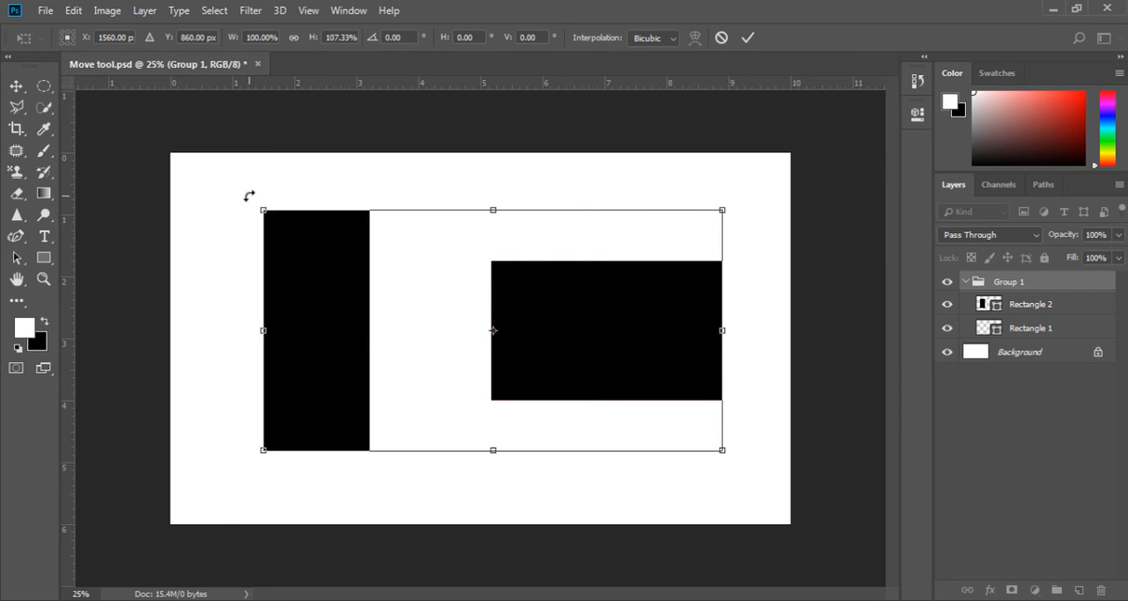
pyautogui.moveTo(246, 196)
pyautogui.mouseDown()
pyautogui.moveTo(232, 297)
pyautogui.moveTo(232, 270)
pyautogui.moveTo(271, 201)
pyautogui.moveTo(335, 172)
pyautogui.moveTo(247, 253)
pyautogui.moveTo(295, 319)
pyautogui.moveTo(264, 319)
pyautogui.moveTo(247, 190)
pyautogui.mouseUp()
pyautogui.press('Return')
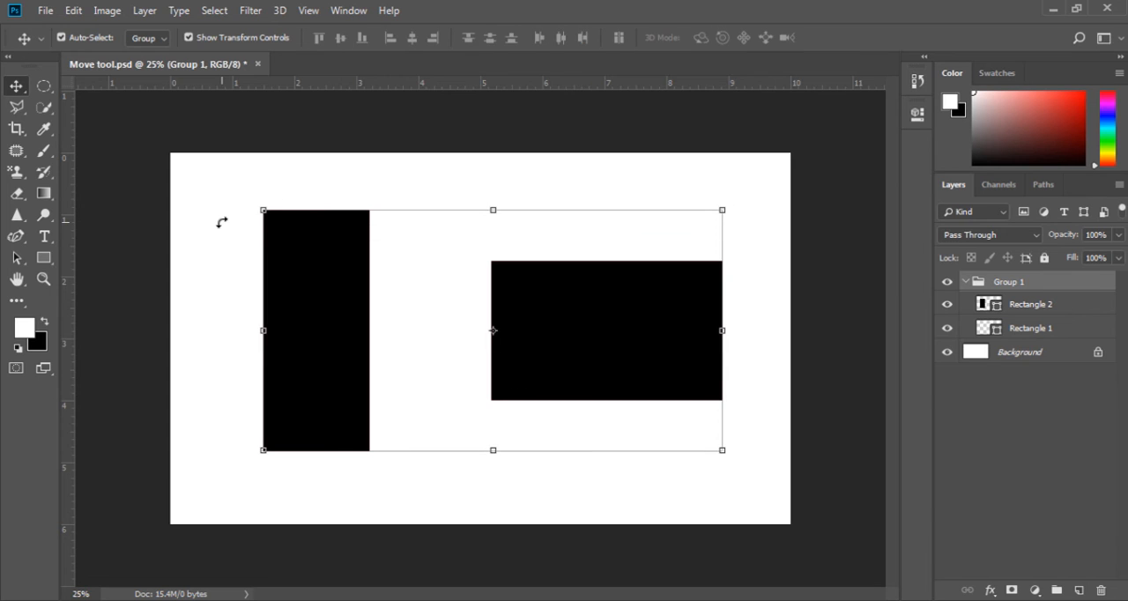
# Hide the transform controls, start and confirm a Free Transform on the group without changes, and show the controls again
pyautogui.click(188, 37)
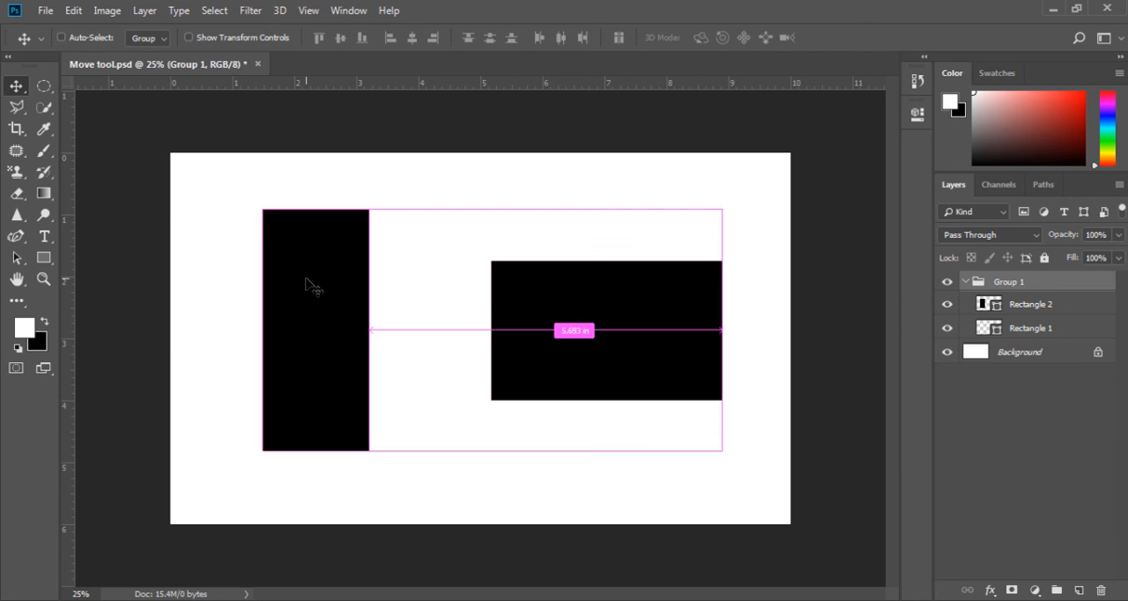
pyautogui.hotkey('ctrl', 't')
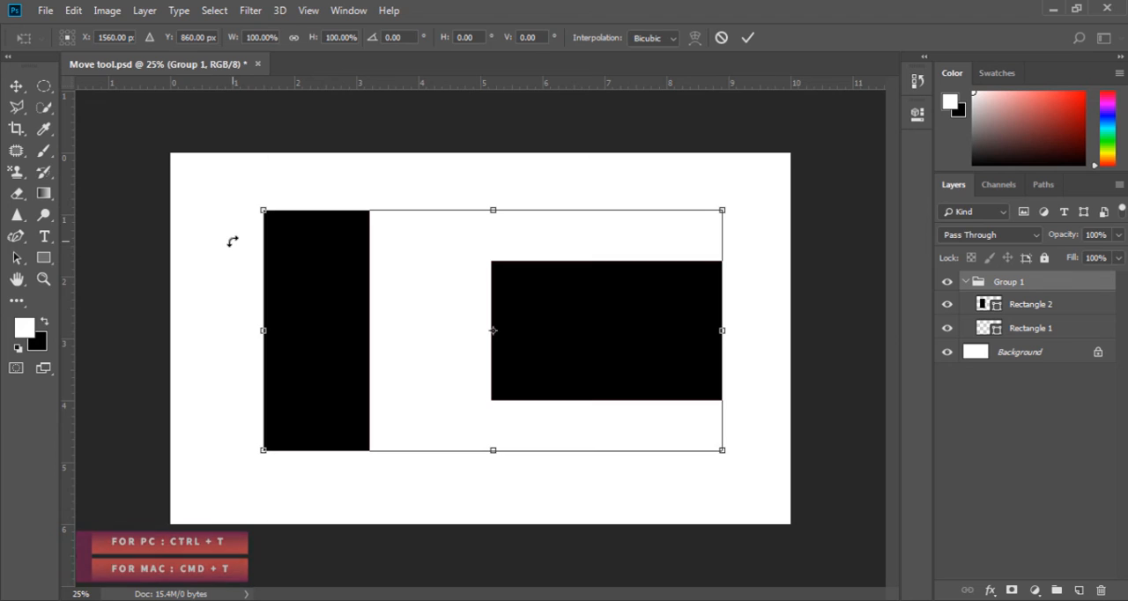
pyautogui.press('Return')
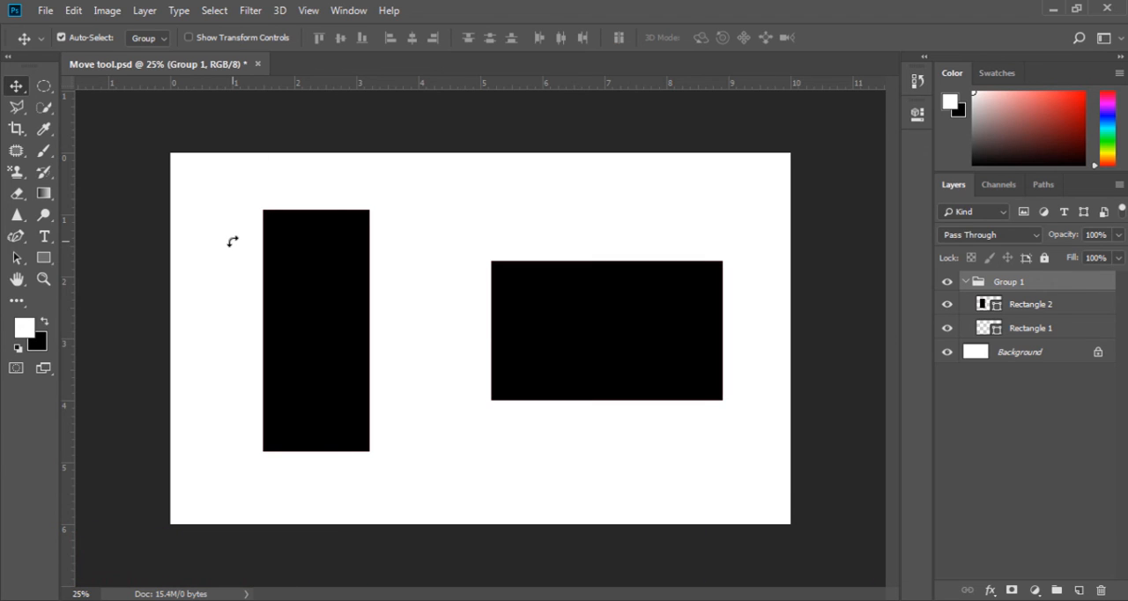
pyautogui.click(188, 38)
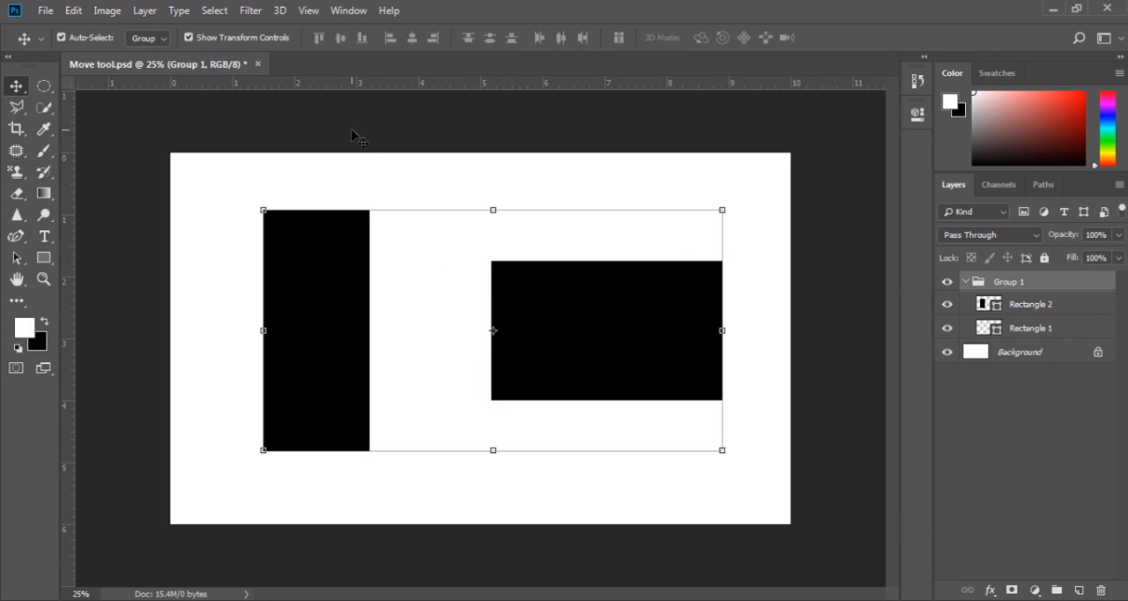
# Select the entire canvas and align the group to its top edge
pyautogui.click(212, 9)
pyautogui.click(217, 29)
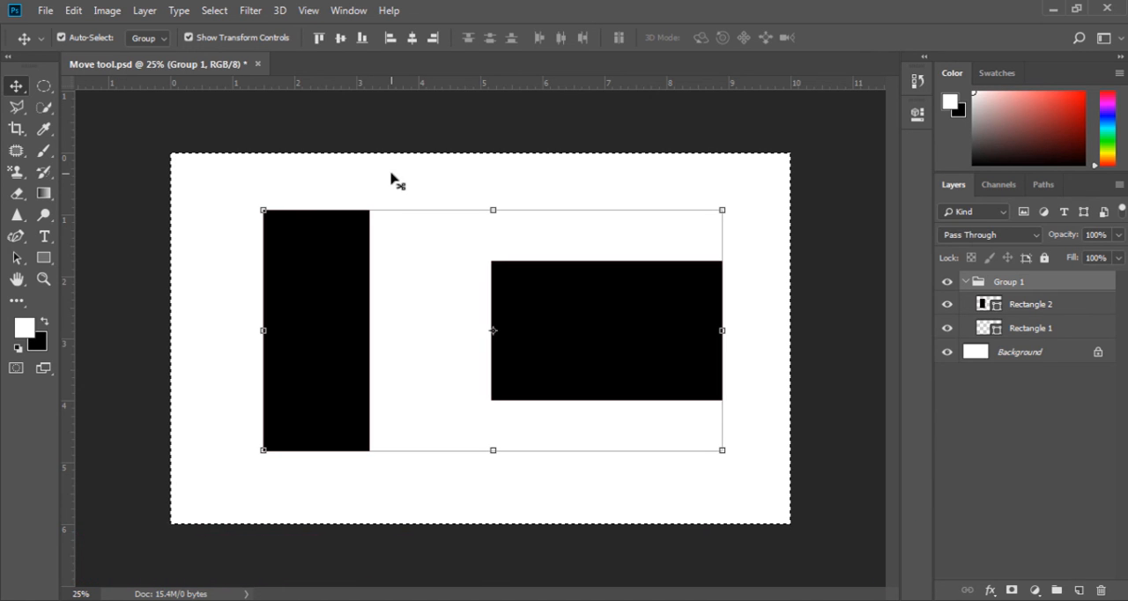
pyautogui.click(315, 40)
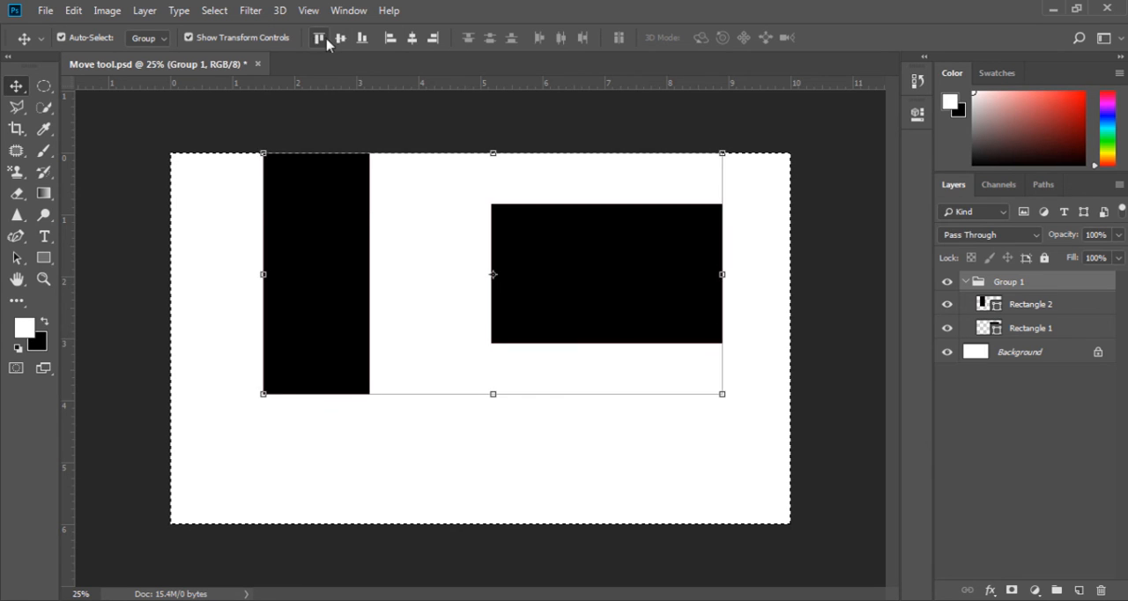
# Align the group successively to the canvas's vertical center, bottom edge, left edge, horizontal center and right edge
pyautogui.click(339, 39)
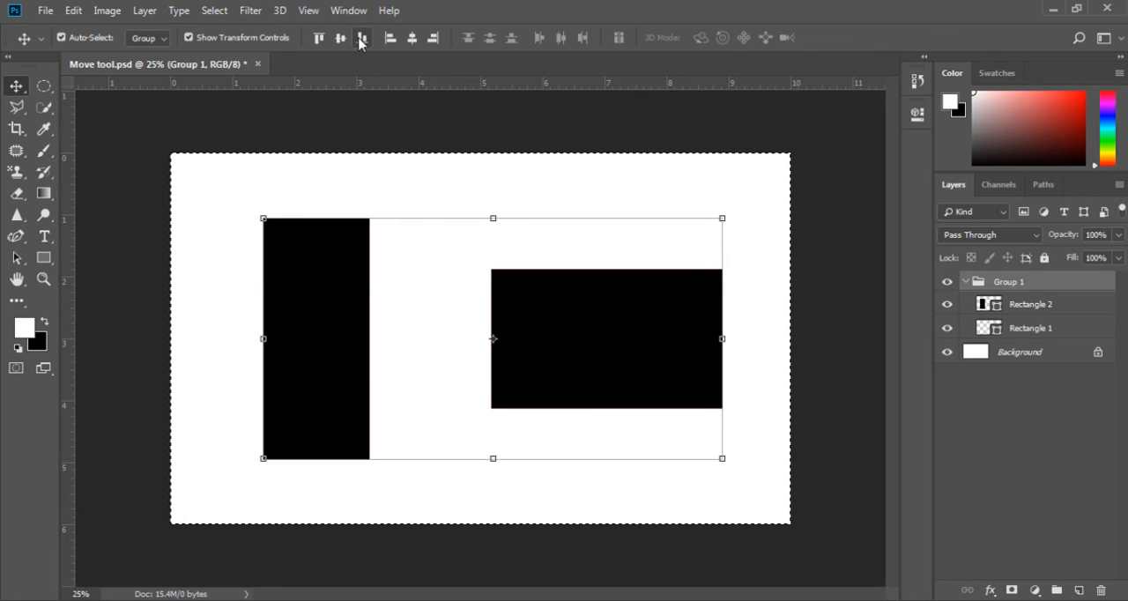
pyautogui.click(362, 39)
pyautogui.click(388, 40)
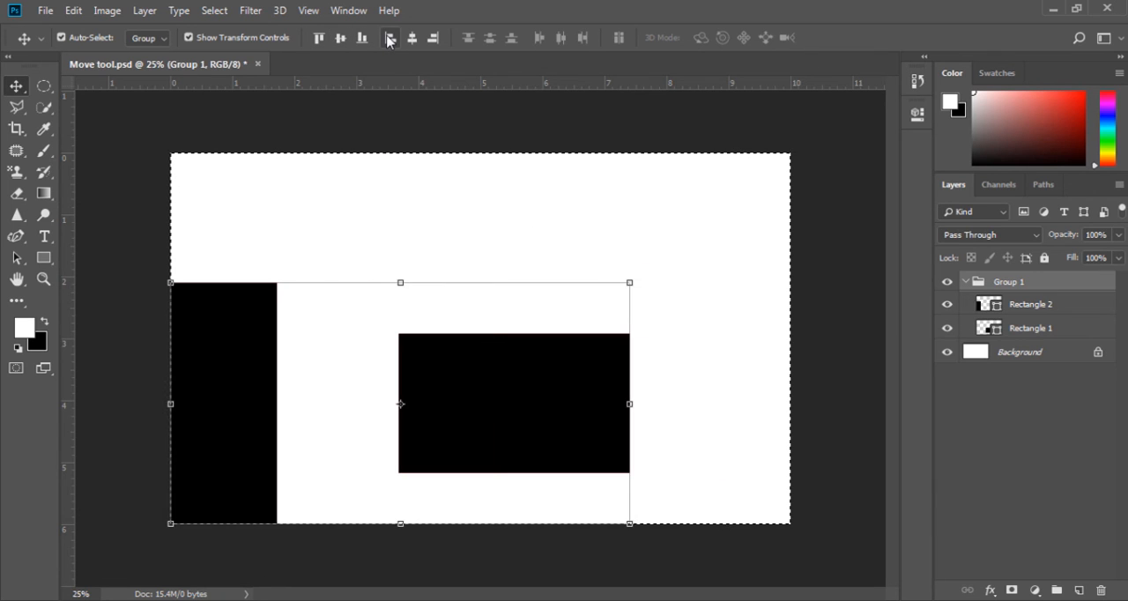
pyautogui.click(411, 38)
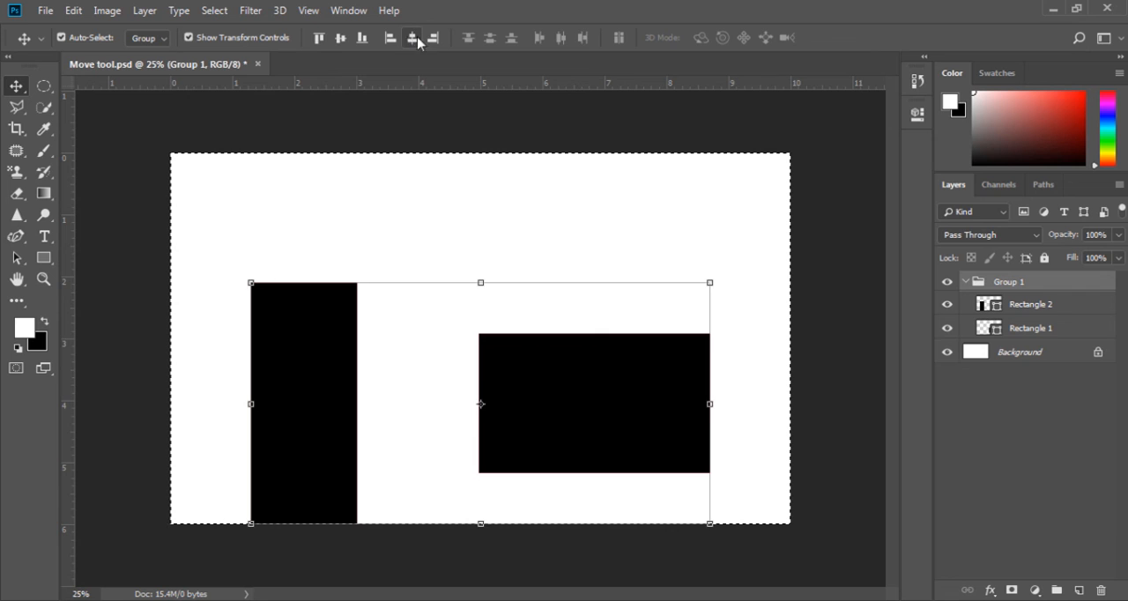
pyautogui.click(433, 39)
# Center the group horizontally and vertically on the canvas, and deselect the canvas selection
pyautogui.click(411, 39)
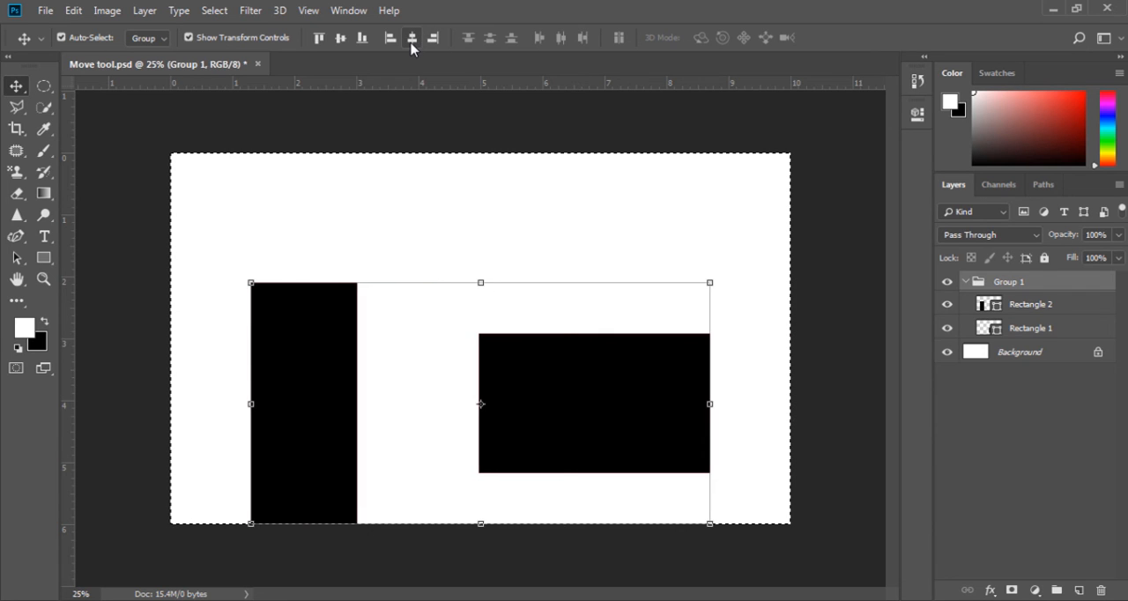
pyautogui.click(341, 39)
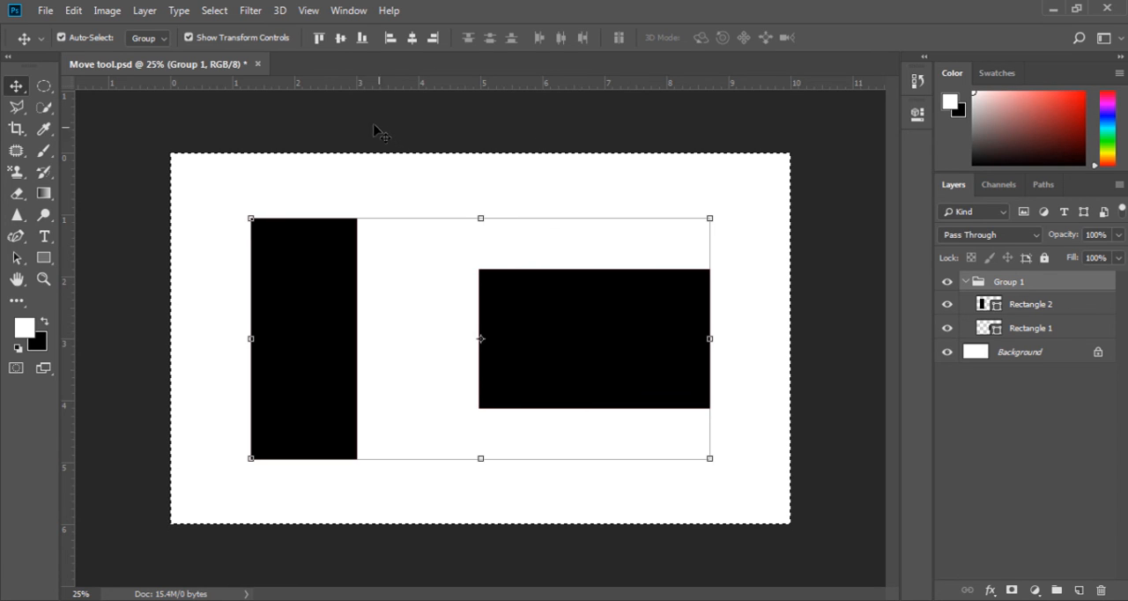
pyautogui.click(214, 10)
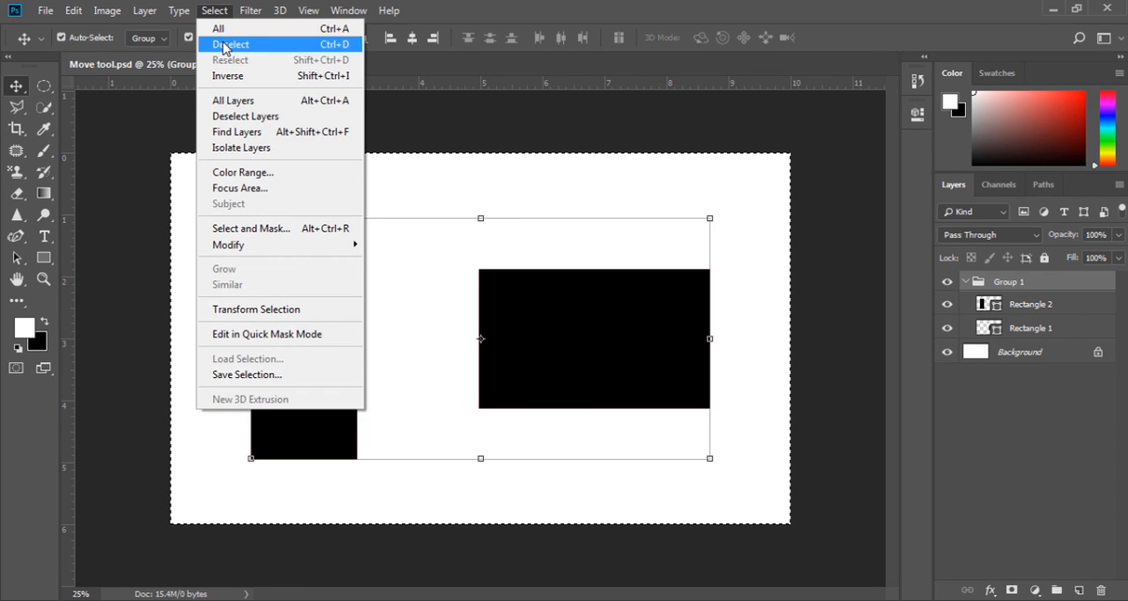
pyautogui.click(223, 45)
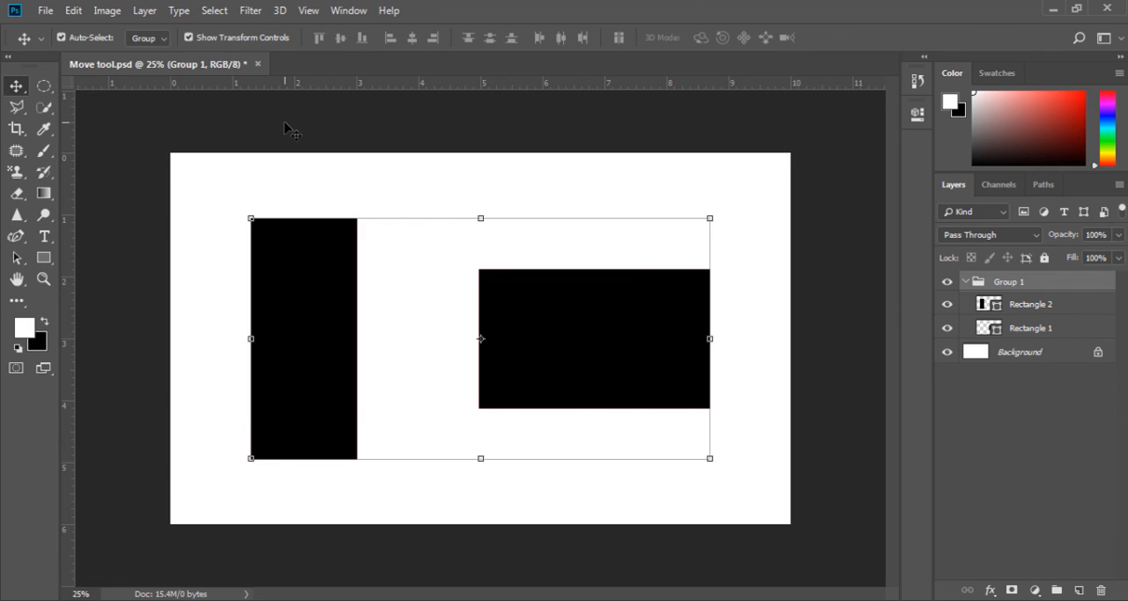